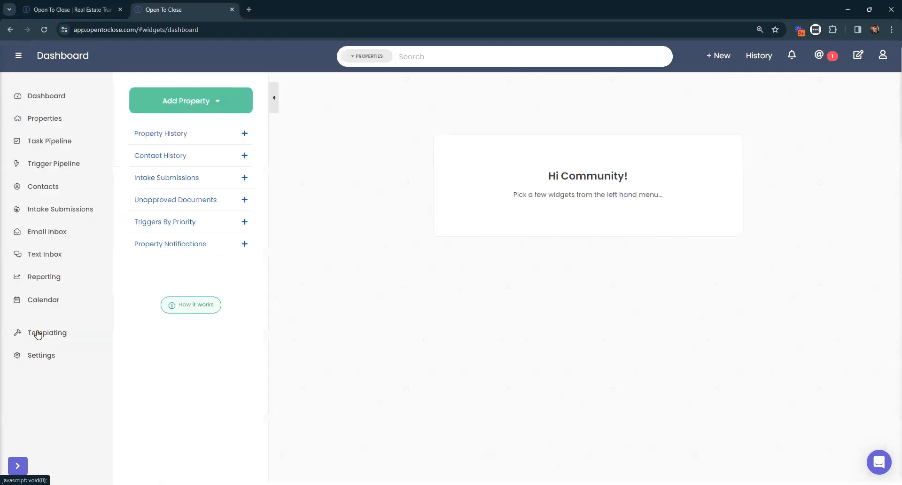
- Open the email templates in the Template Editor
click(37, 333)
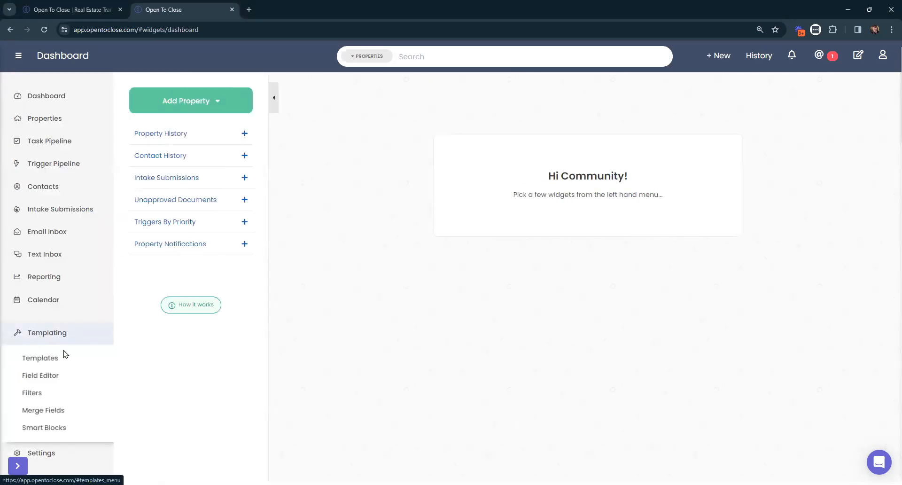
click(35, 360)
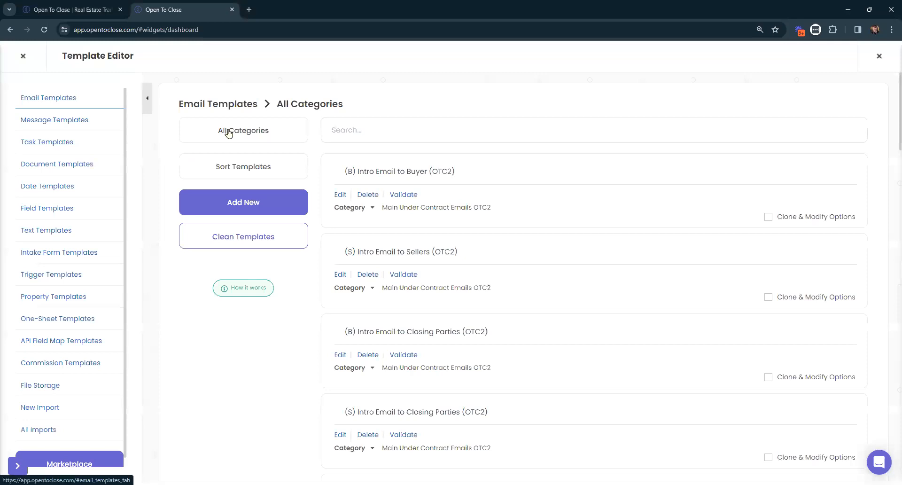
- Look through the list of email template categories, leaving all categories selected
click(261, 132)
scroll(332, 224, down, 2)
scroll(332, 223, up, 2)
click(261, 131)
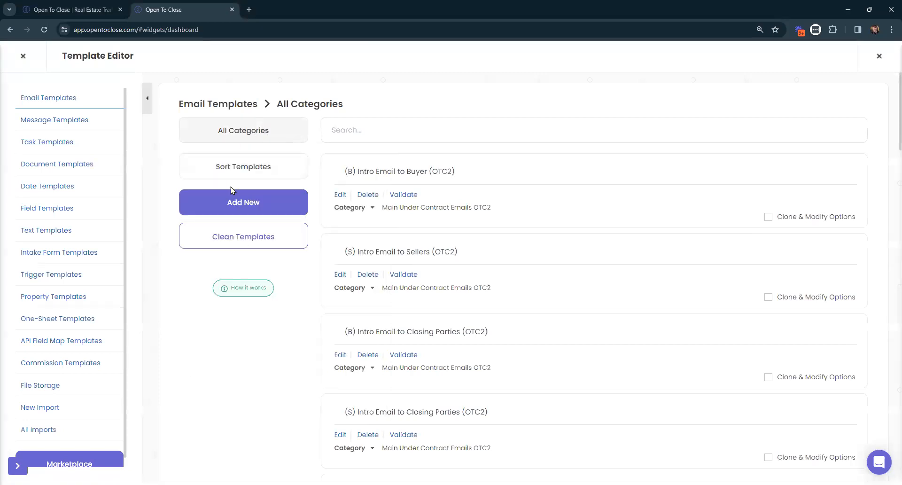
- View the sorting list of all email templates and close it without reordering anything
click(256, 175)
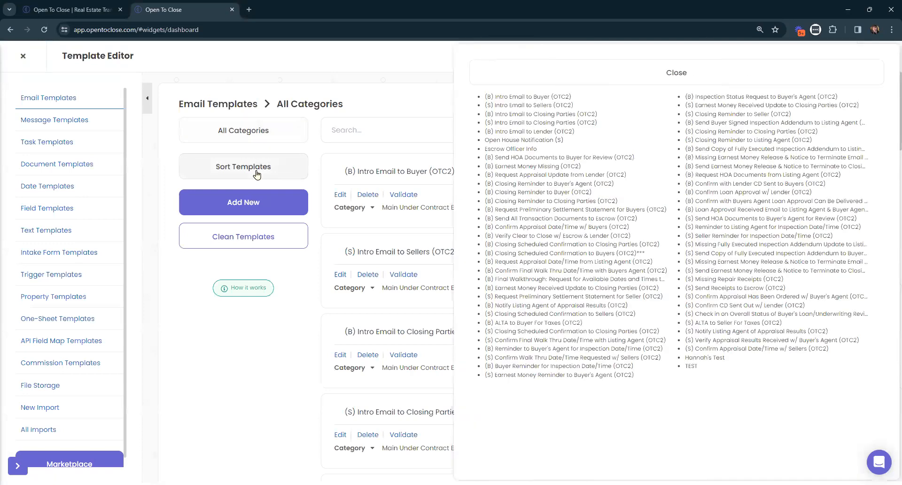
mouse_move(525, 97)
mouse_down()
mouse_move(529, 123)
mouse_move(530, 94)
mouse_up()
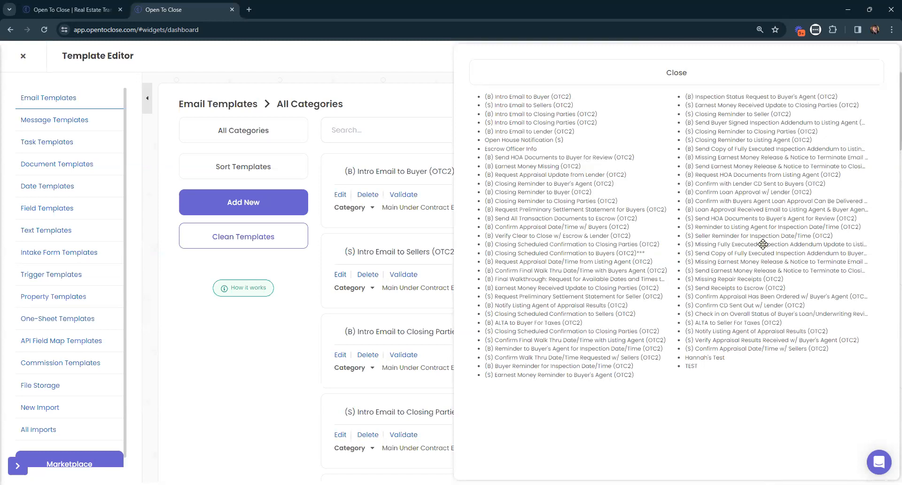
click(517, 71)
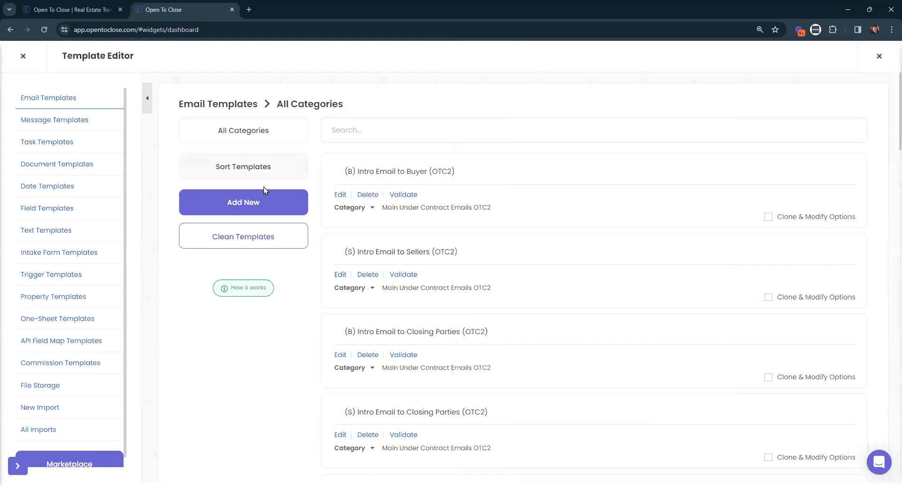
- View the Create Email Template and Clean Email & Text Templates dialogs, dismissing each without changes
click(244, 202)
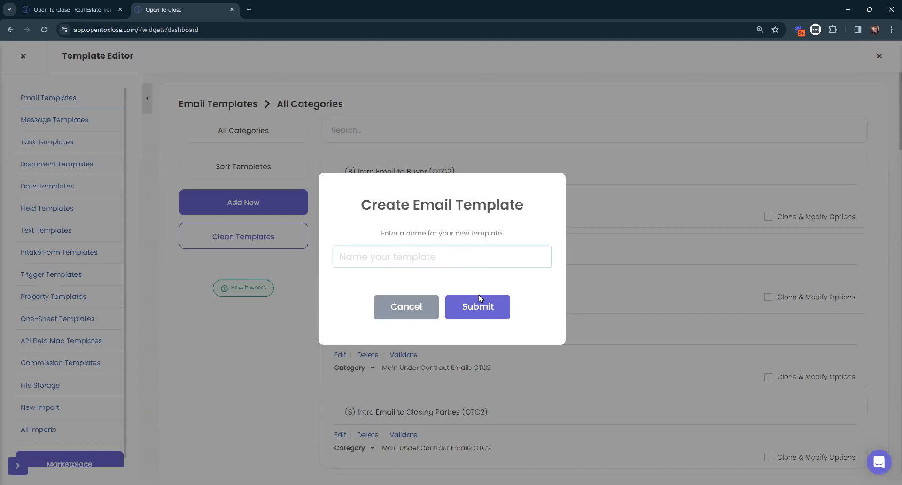
click(405, 307)
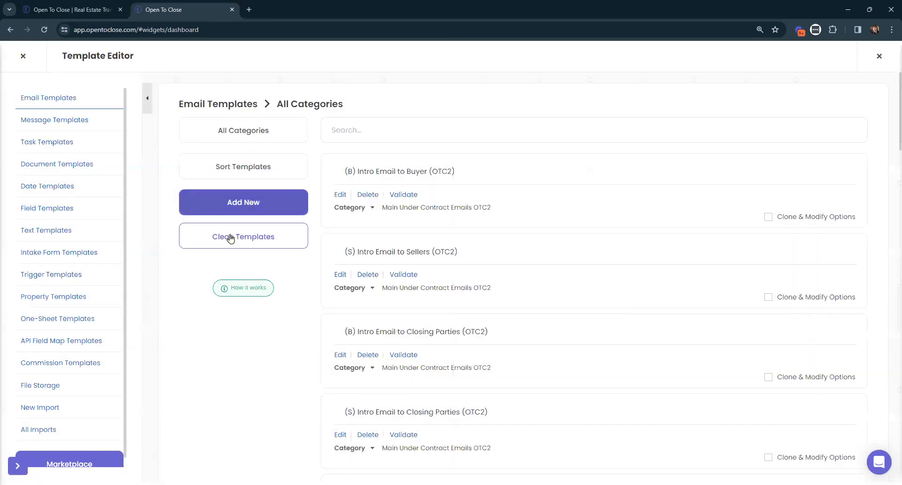
click(228, 237)
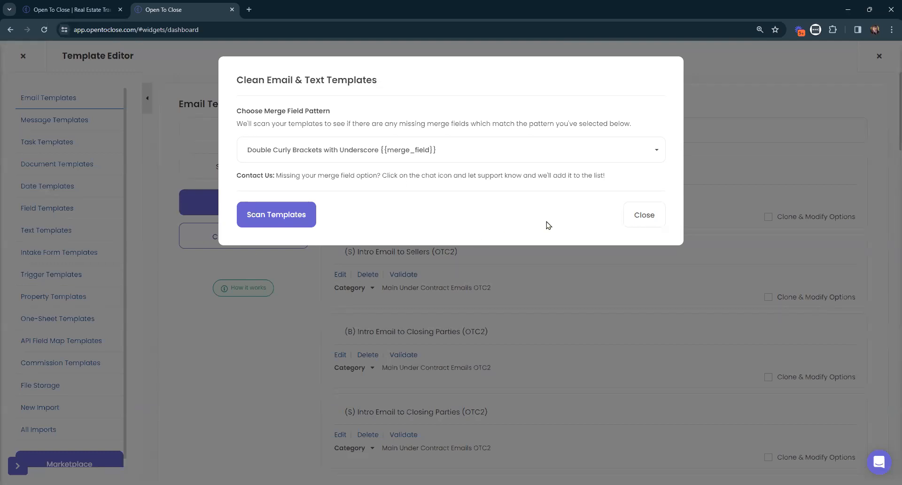
click(643, 214)
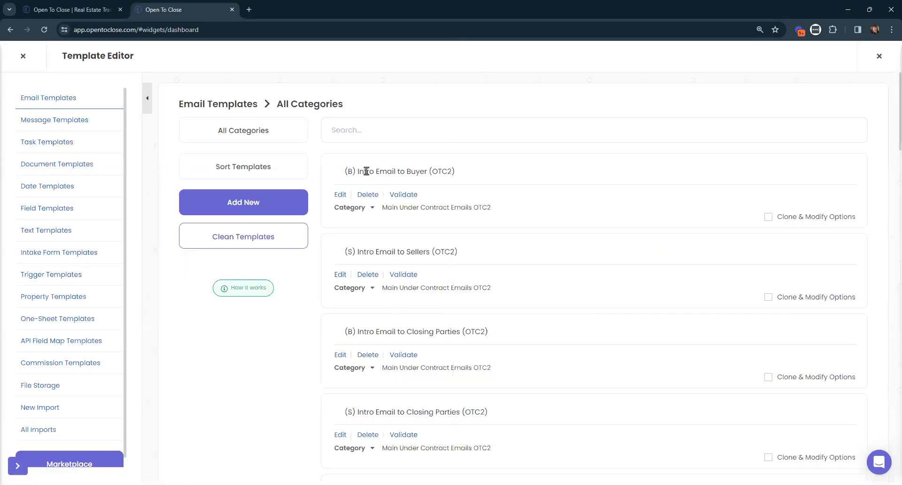
- Open the "(B) Intro Email to Buyer (OTC2)" template for editing and place the cursor in its name
click(338, 196)
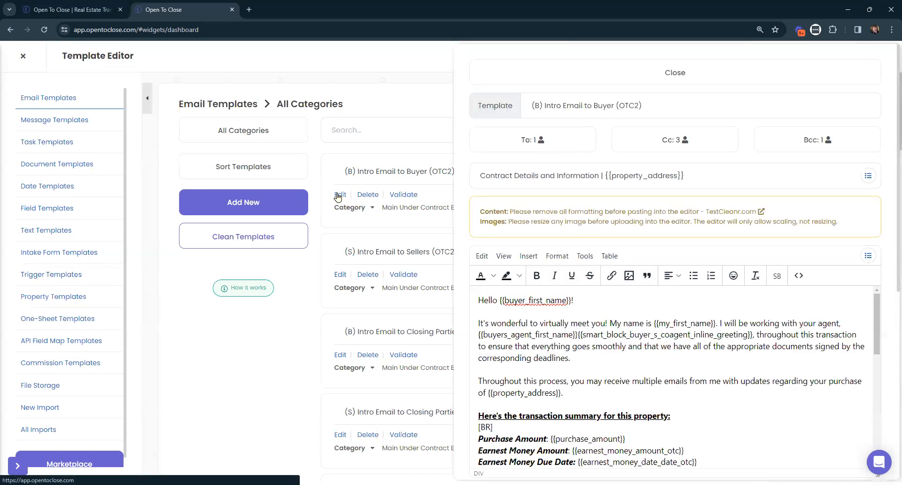
click(700, 105)
key(ctrl+a)
click(700, 105)
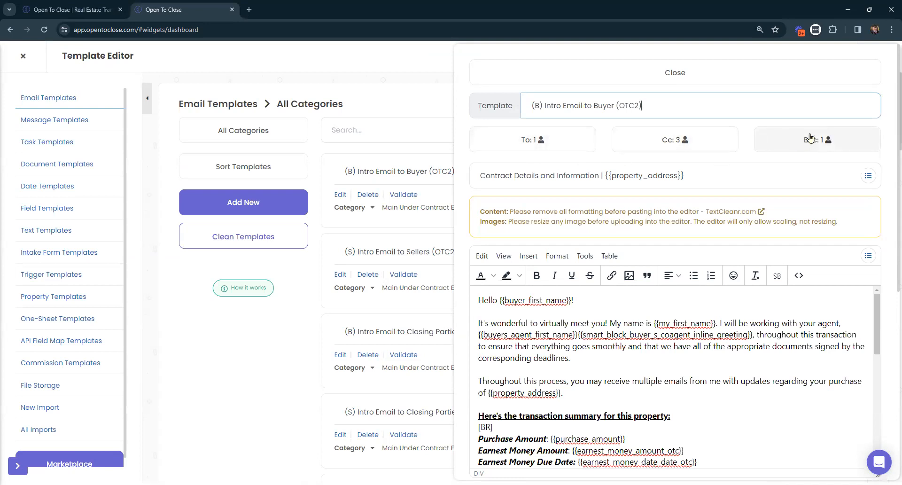
- Check which contact roles are selected as To, Cc and Bcc recipients of the buyer intro email
click(551, 145)
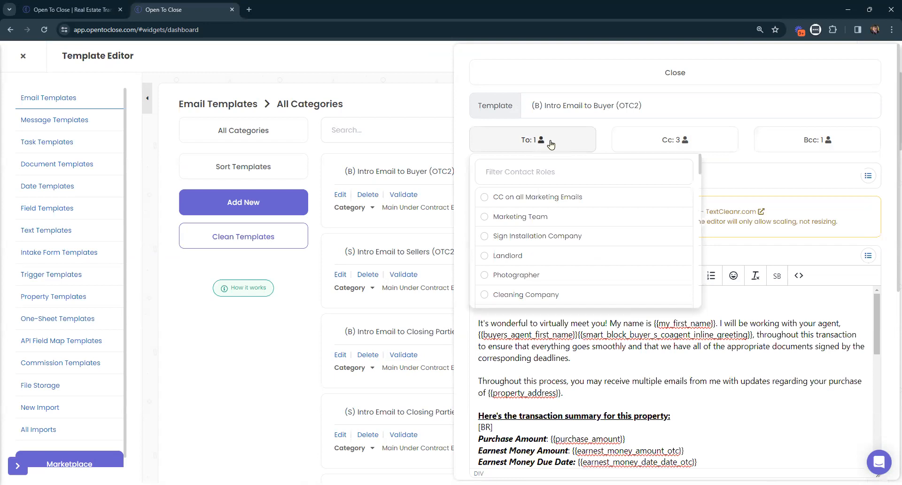
scroll(629, 198, down, 3)
scroll(629, 198, down, 2)
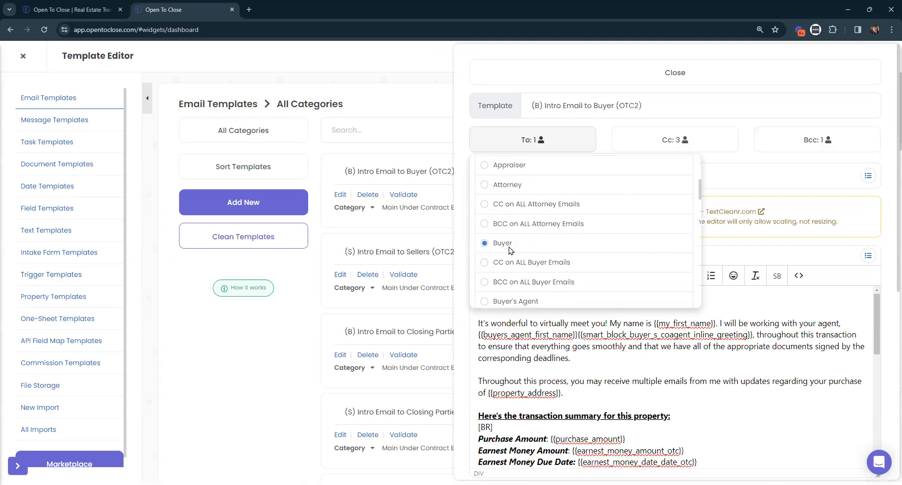
click(726, 143)
scroll(691, 197, down, 6)
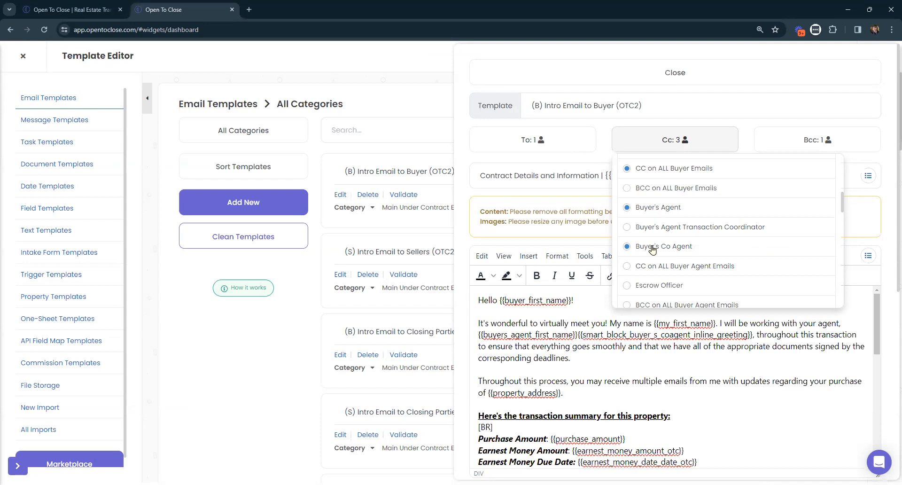
click(810, 141)
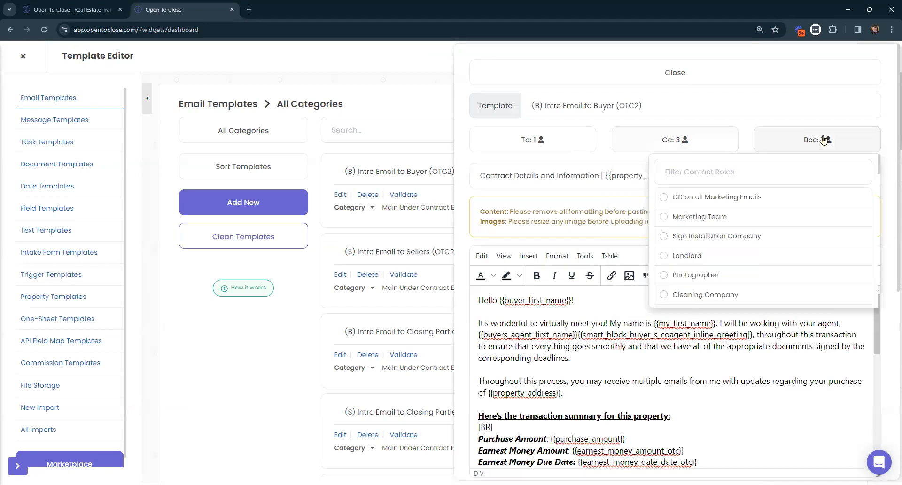
scroll(805, 213, down, 8)
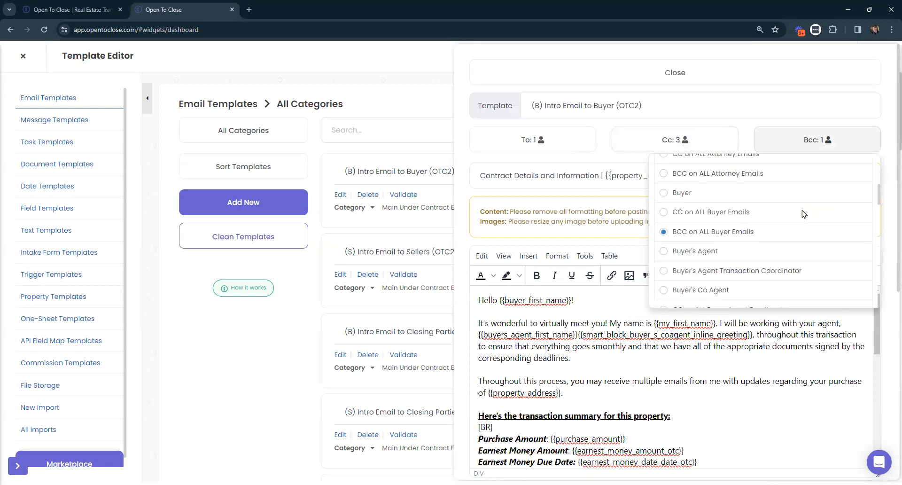
click(827, 141)
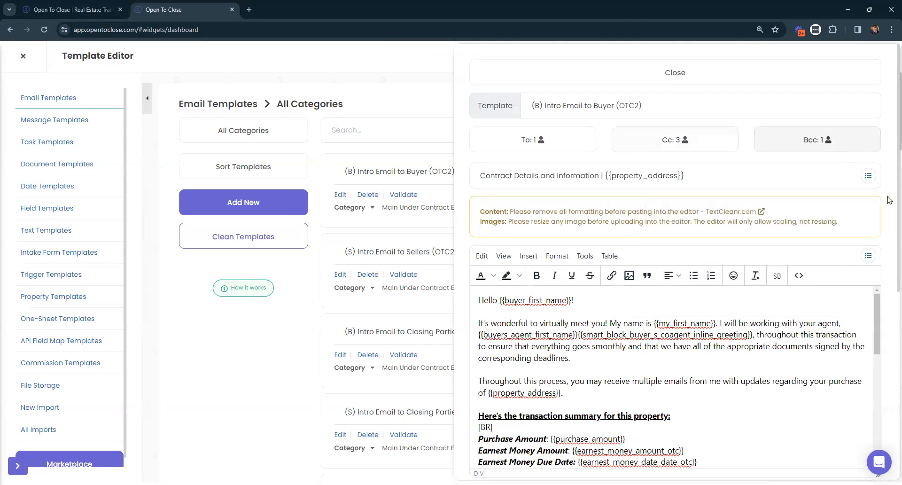
- Examine the email's subject line and the merge fields available for it, closing the list without inserting any
click(722, 175)
click(827, 197)
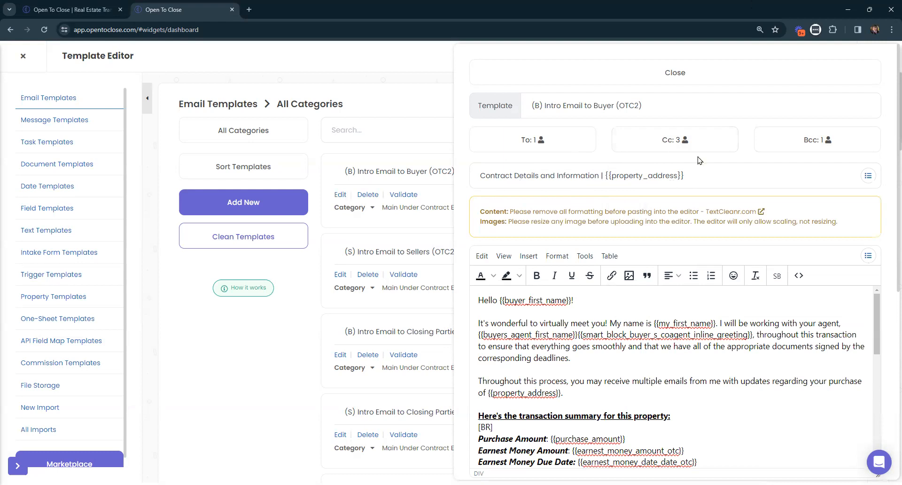
click(868, 176)
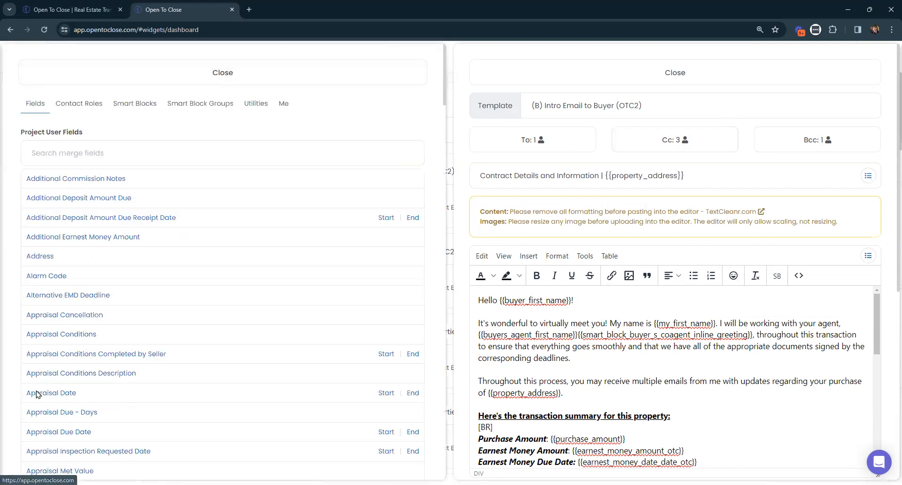
click(341, 75)
- Enlarge the email body editor vertically to show more of the template's text
scroll(870, 137, down, 1)
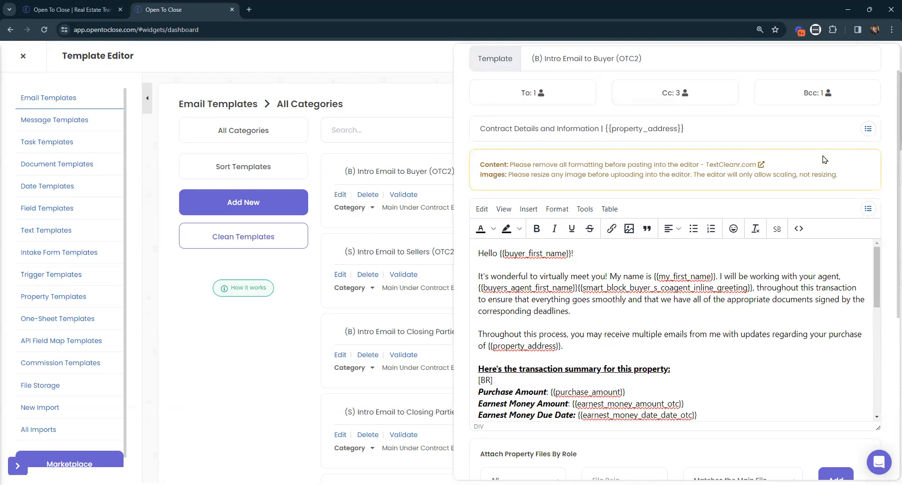
scroll(883, 155, down, 3)
drag(878, 286, 878, 478)
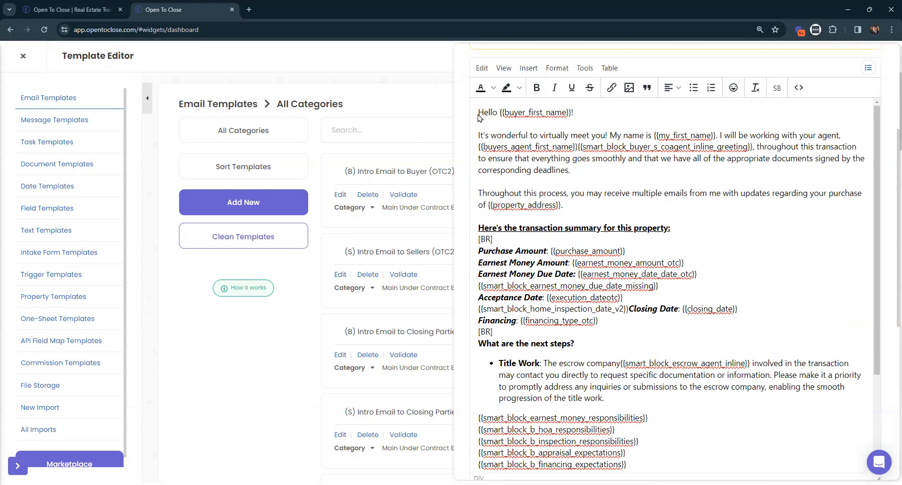
- Highlight the buyer_first_name merge field in the greeting and open the merge field list for the email body
drag(504, 113, 566, 111)
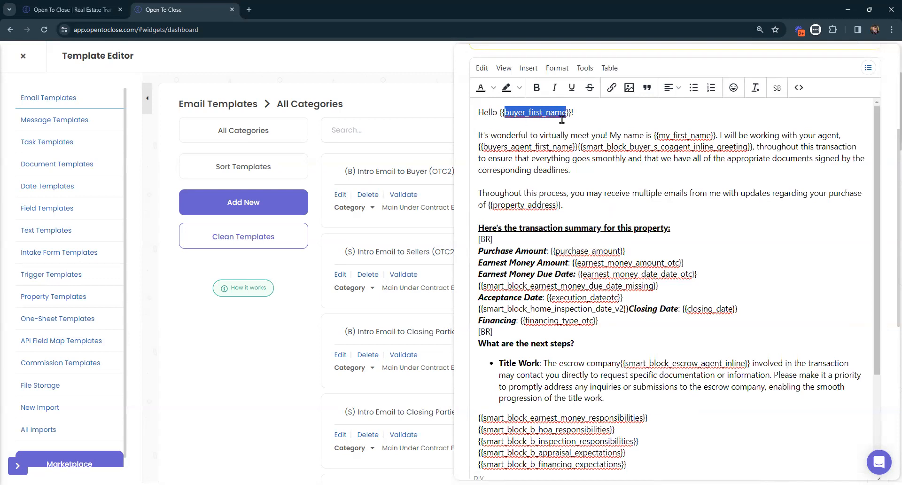
click(868, 69)
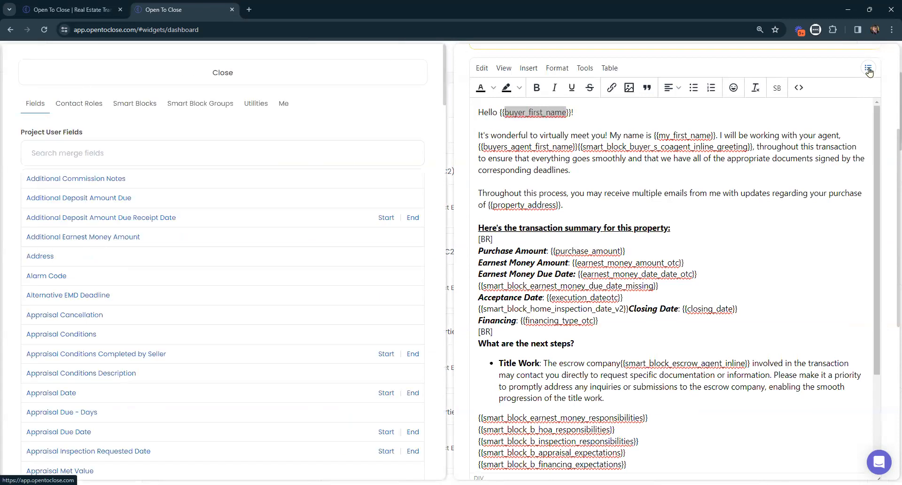
click(655, 112)
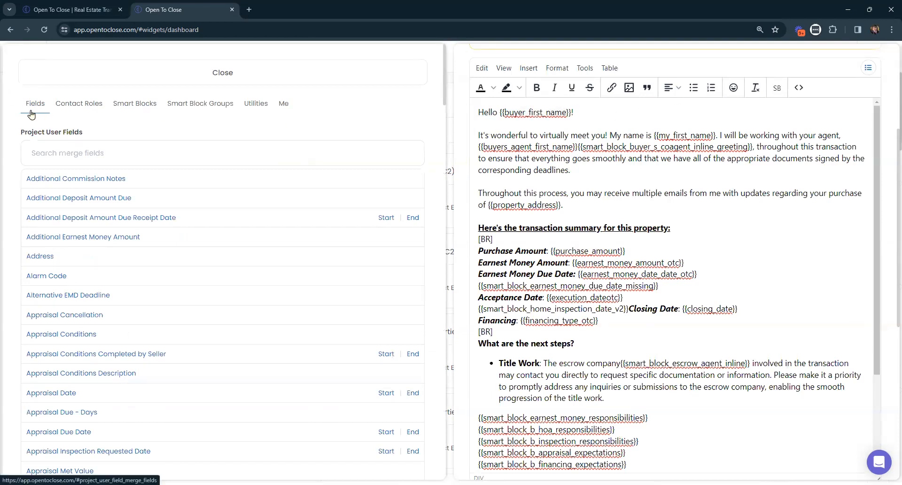
- Examine the contact role merge fields, expanding Appraiser to view its personal and business fields
click(81, 108)
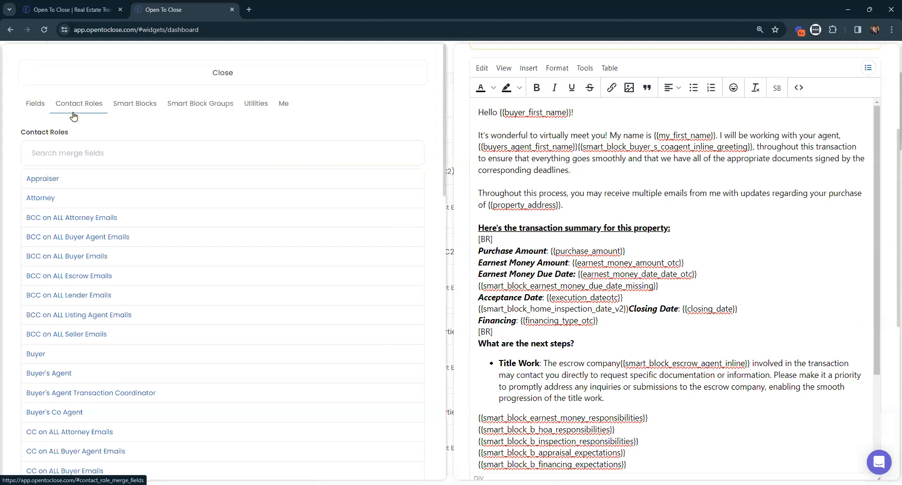
click(41, 182)
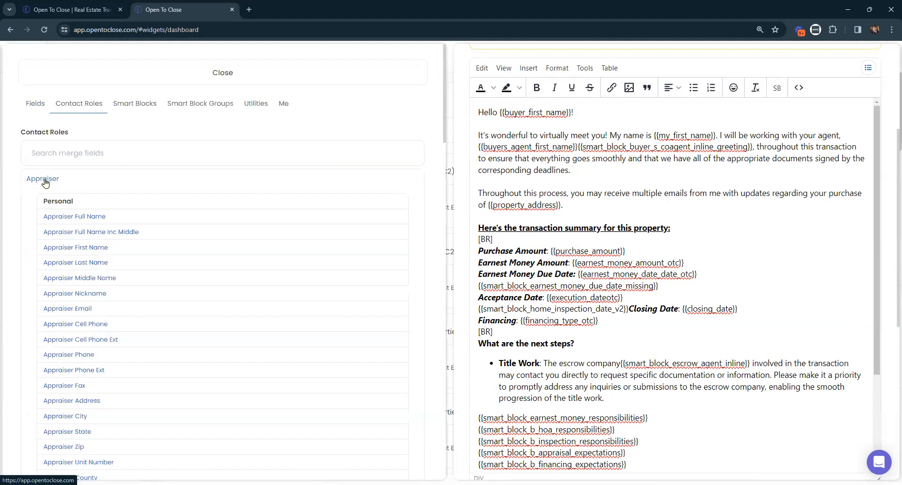
scroll(108, 198, down, 1)
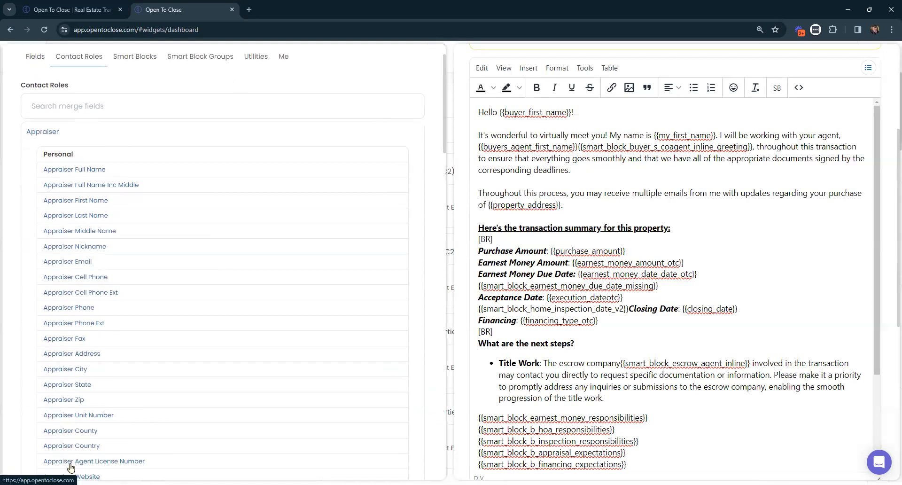
scroll(105, 171, down, 8)
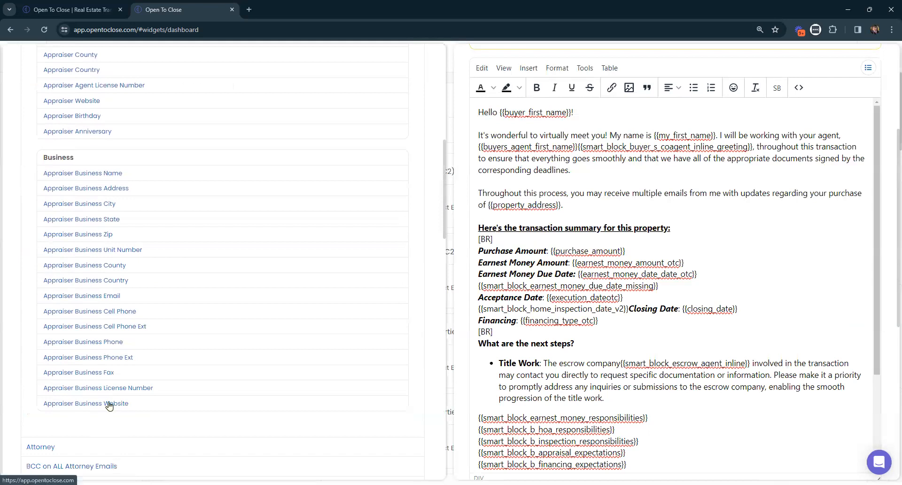
scroll(247, 209, up, 9)
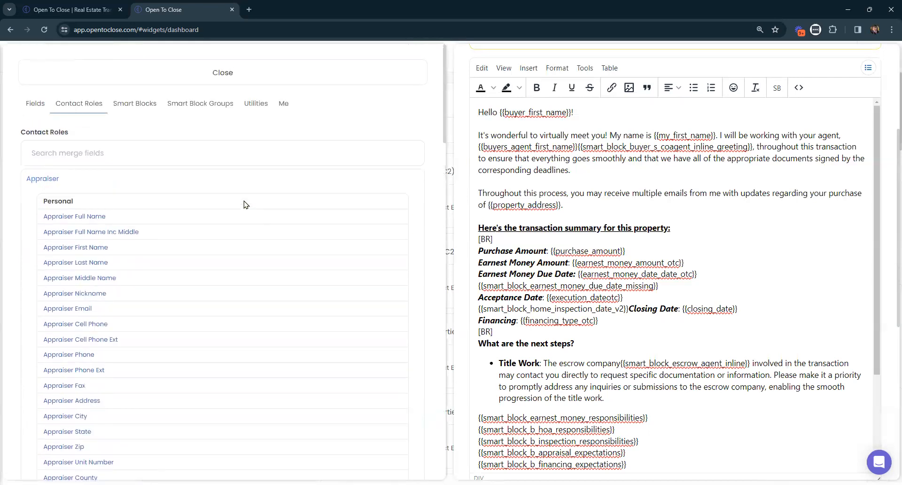
- Browse the Smart Blocks, Smart Block Groups, Utilities and Me merge fields, and return to the project user fields
click(139, 108)
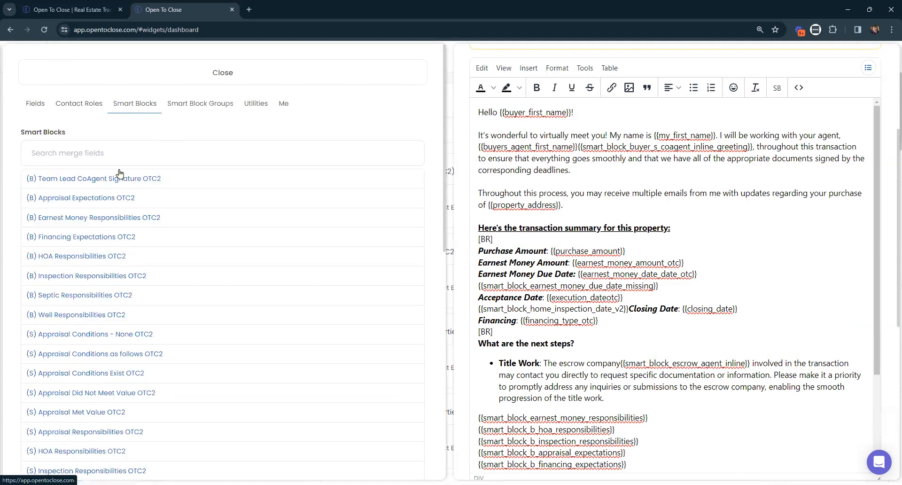
click(189, 107)
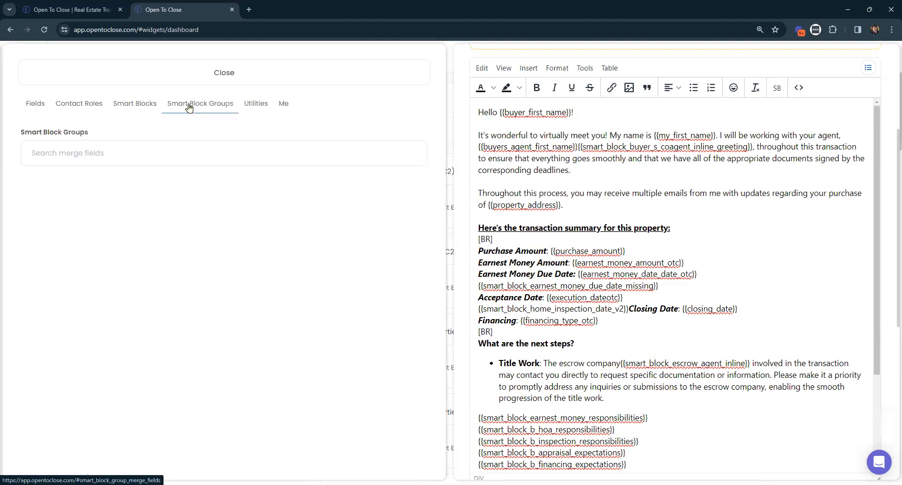
click(256, 105)
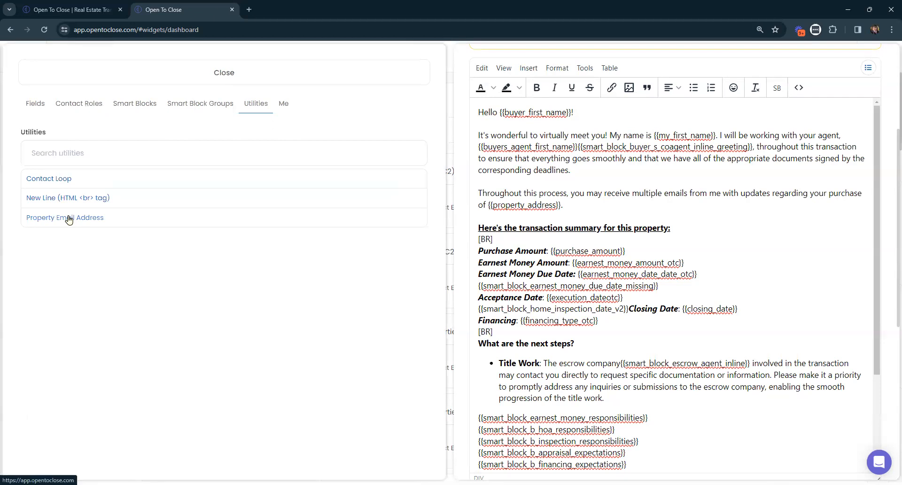
click(284, 106)
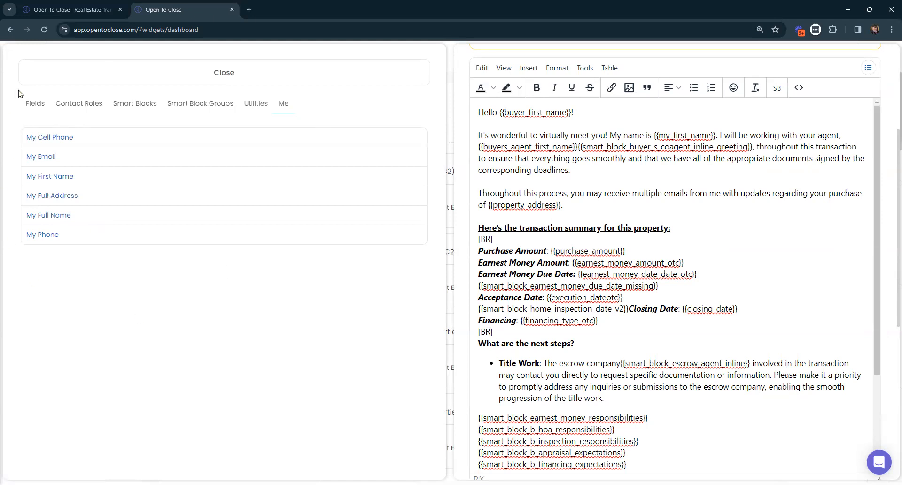
click(36, 104)
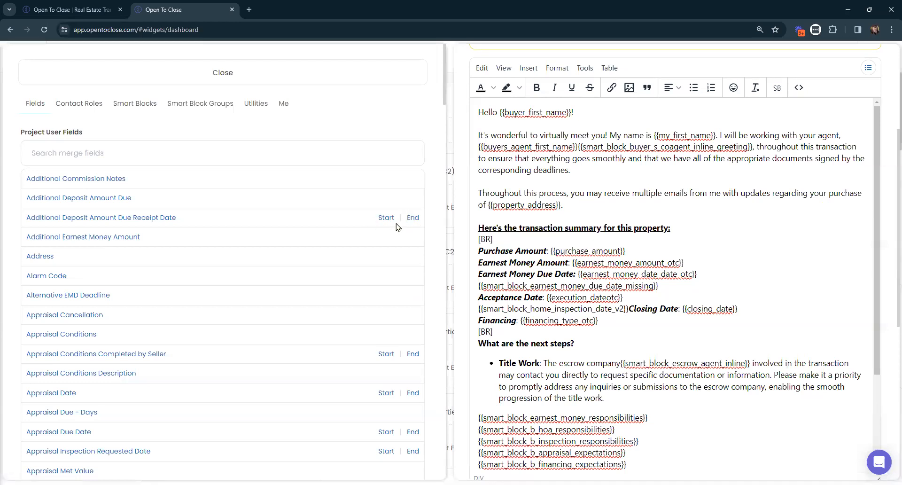
- Close the merge field list and preview the smart_block_buyer_s_coagent_inline_greeting Smart Block from the email's introduction, examining its message text
click(391, 76)
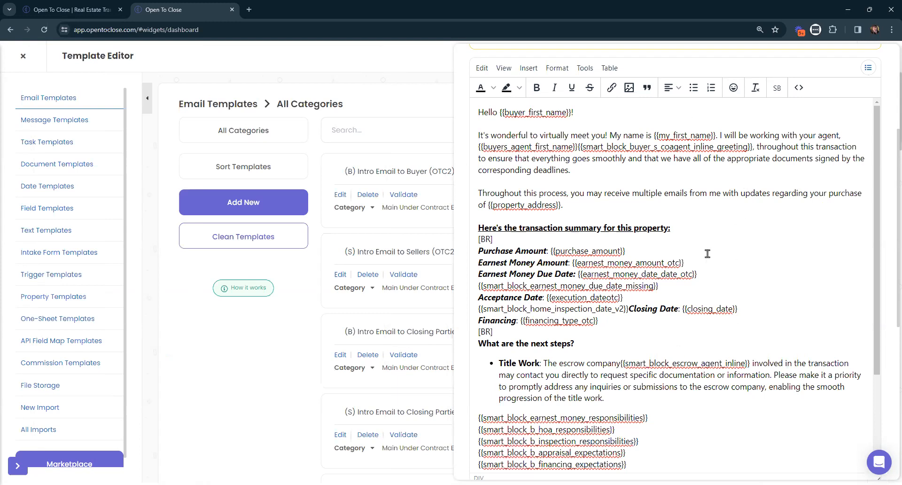
drag(583, 147, 751, 148)
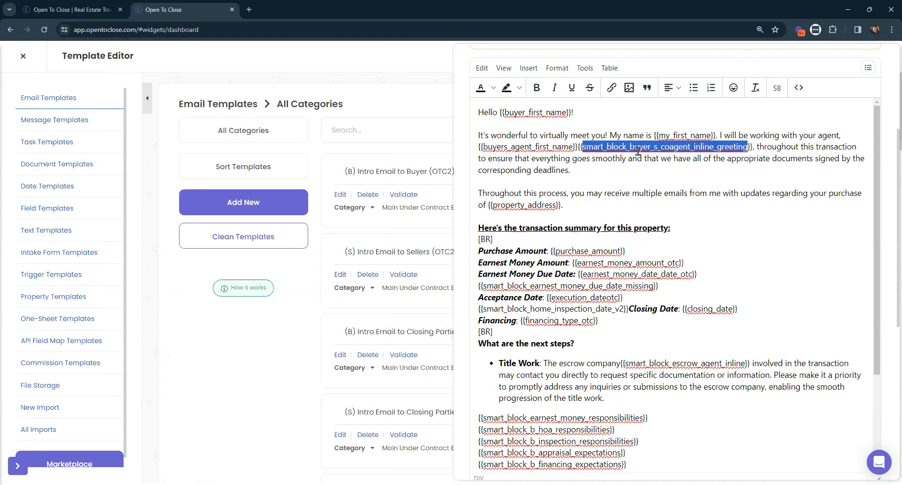
click(777, 90)
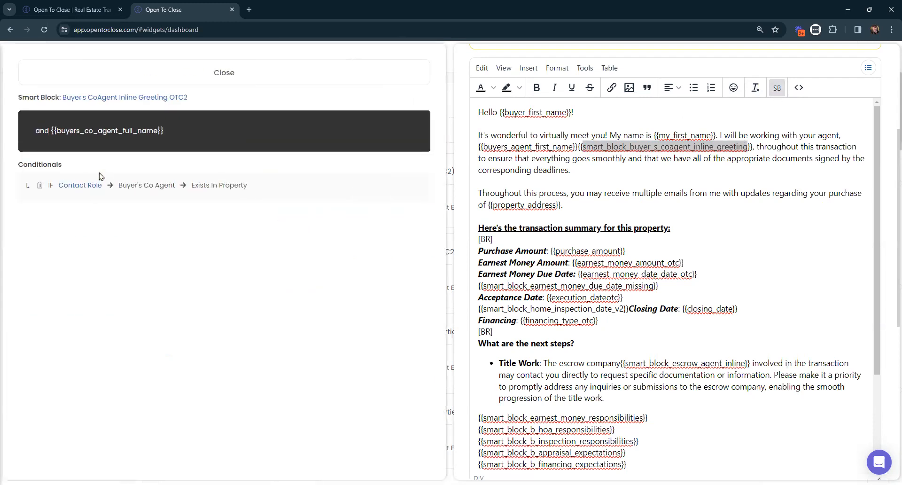
drag(31, 131, 160, 130)
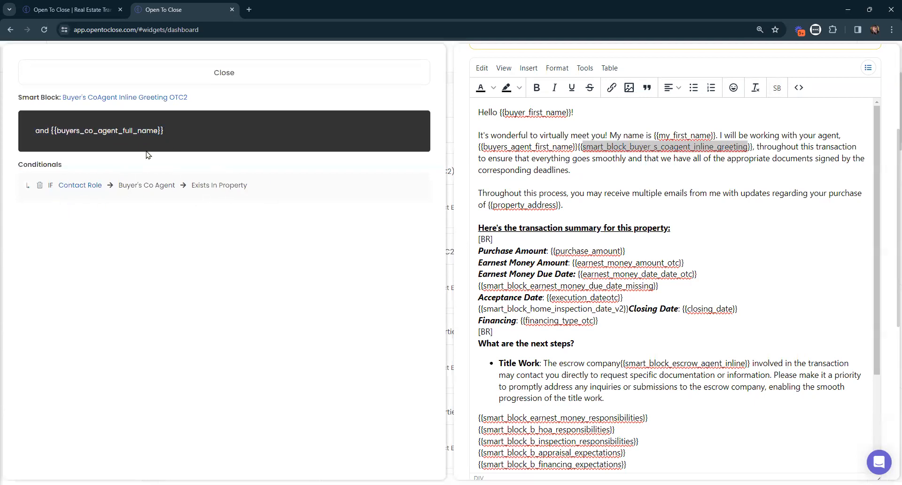
- Open the Buyer's CoAgent Inline Greeting OTC2 Smart Block for editing, examine its name, merge field, message and condition, and close it
click(120, 99)
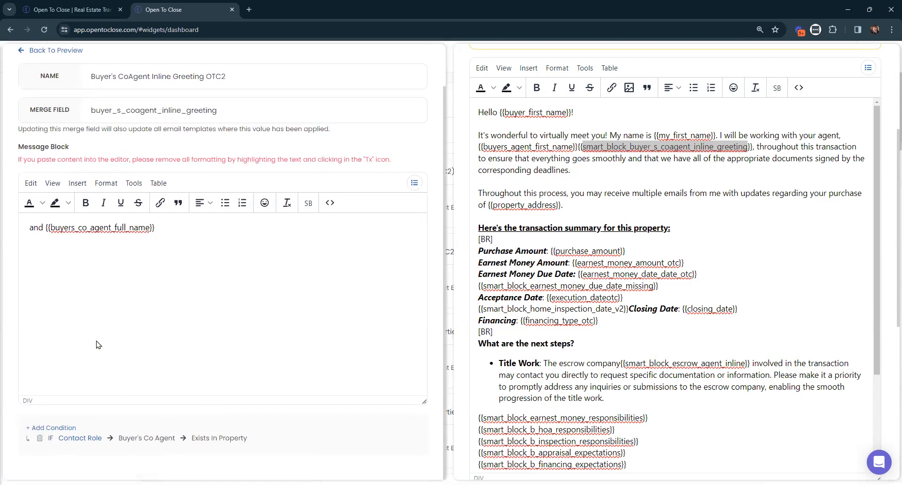
scroll(343, 257, up, 1)
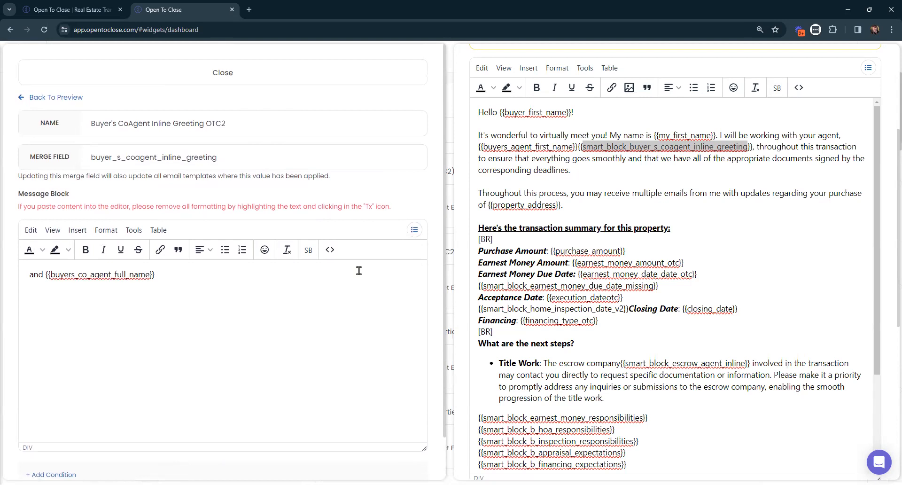
scroll(345, 270, down, 1)
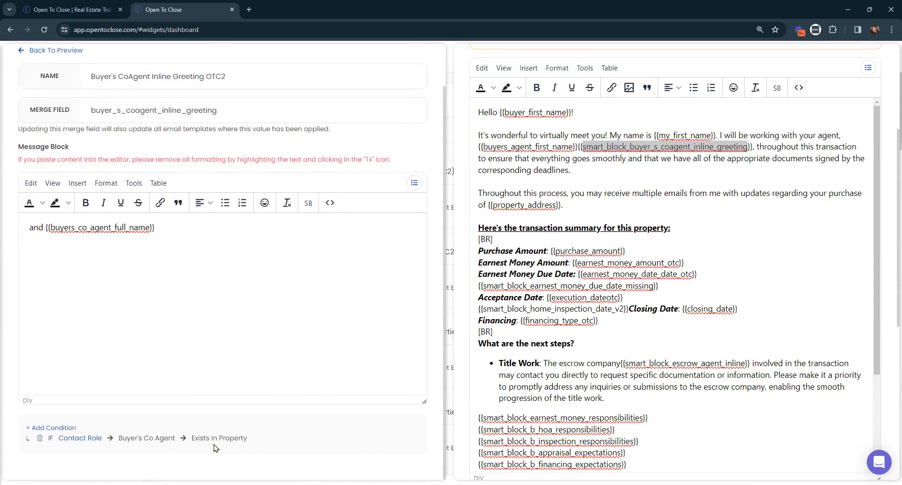
scroll(231, 376, up, 1)
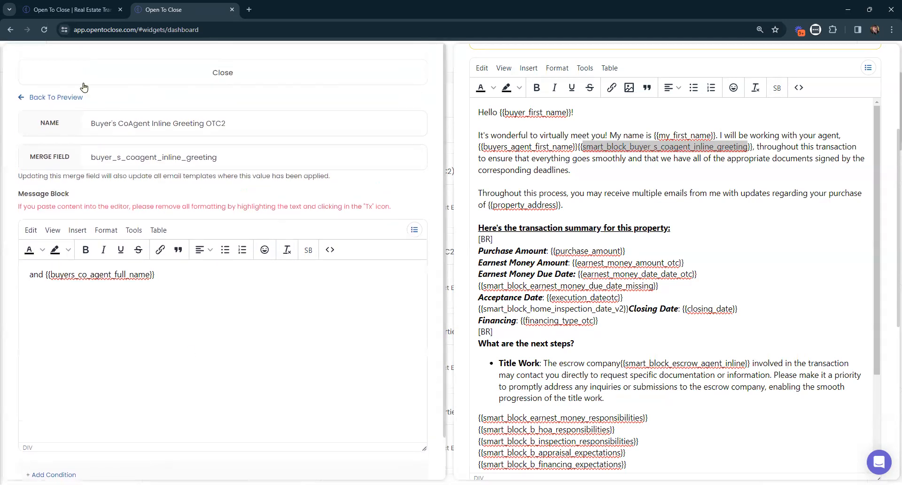
click(54, 98)
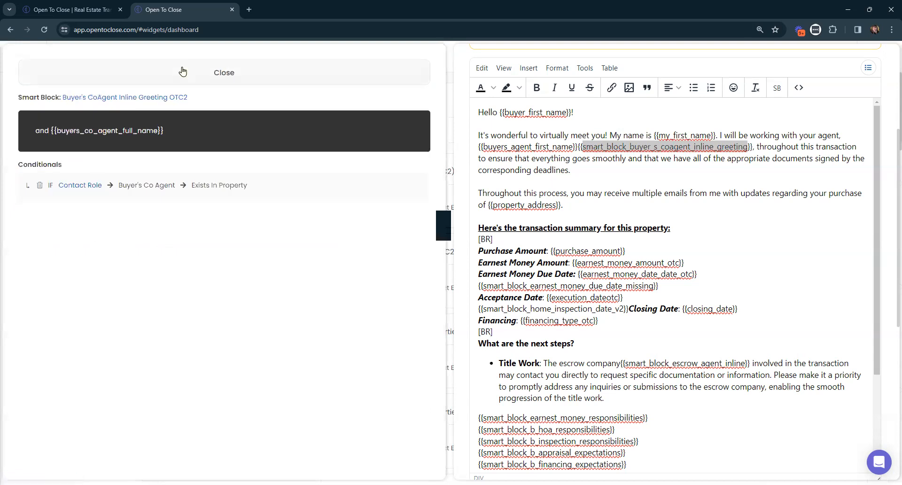
click(181, 72)
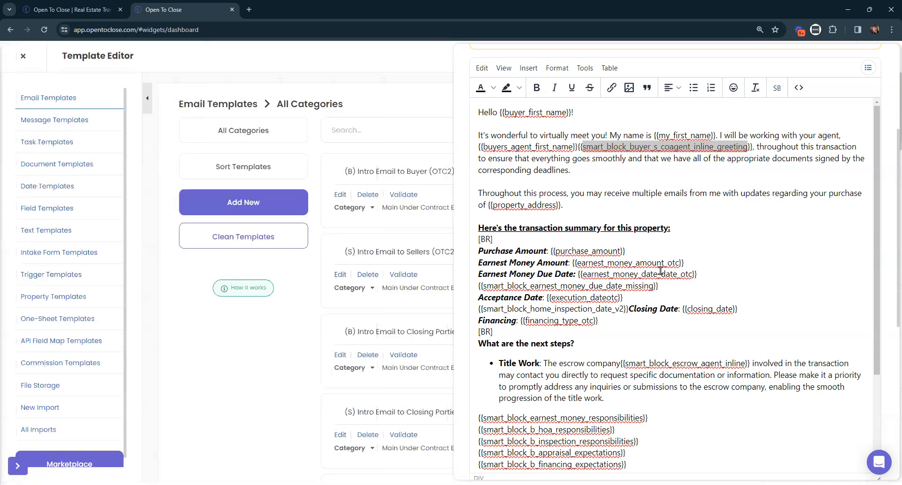
- Preview the smart_block_earnest_money_responsibilities Smart Block in the next steps section, examine its message and condition, and close the preview
scroll(667, 265, down, 2)
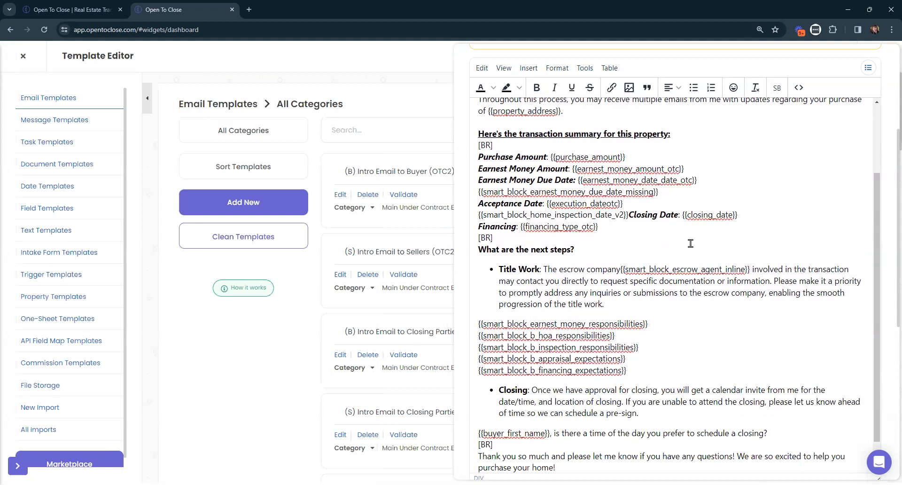
drag(559, 157, 611, 155)
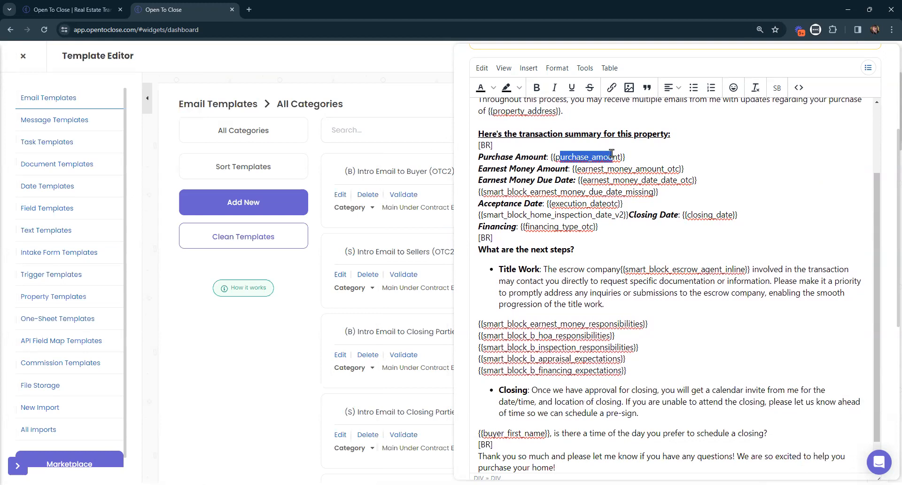
click(641, 324)
drag(643, 324, 484, 327)
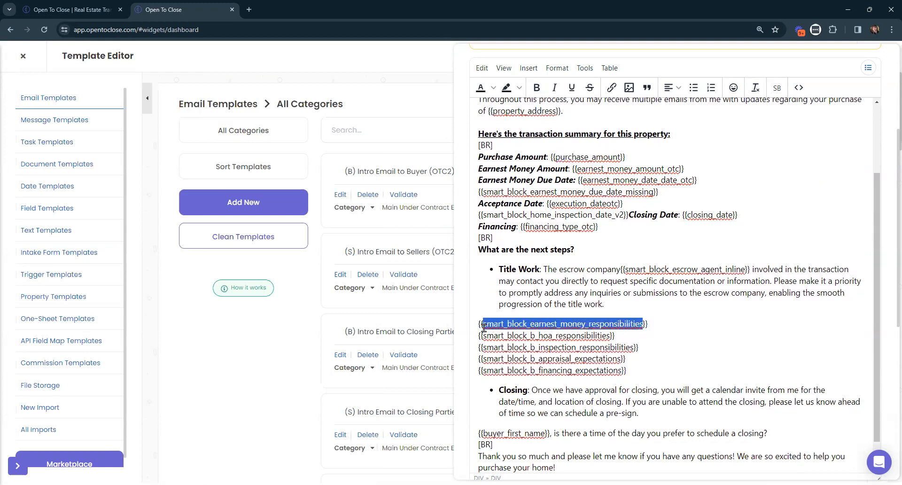
click(776, 88)
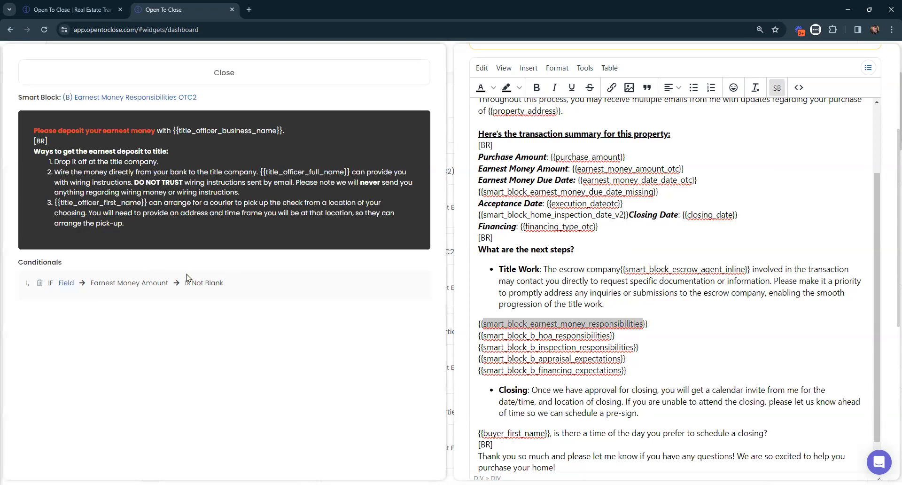
click(276, 76)
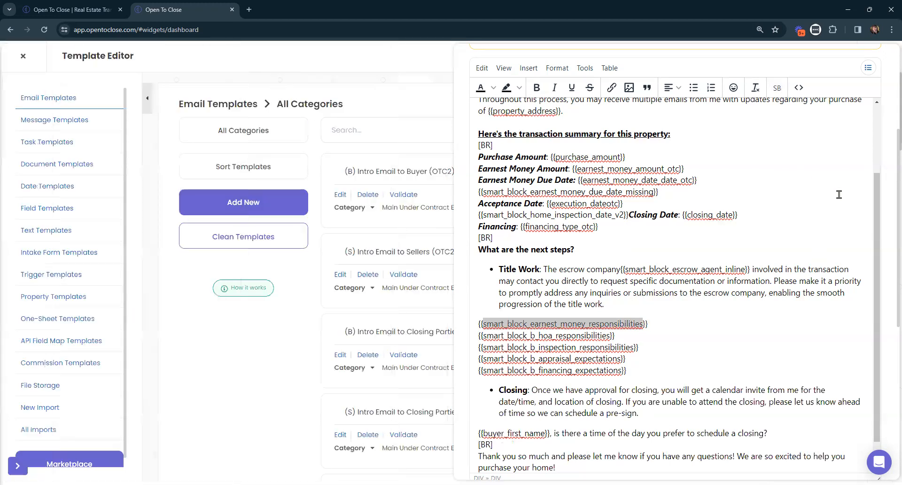
- Examine the template's attachment options below the email body and browse the file roles available for attaching property files
scroll(799, 191, down, 2)
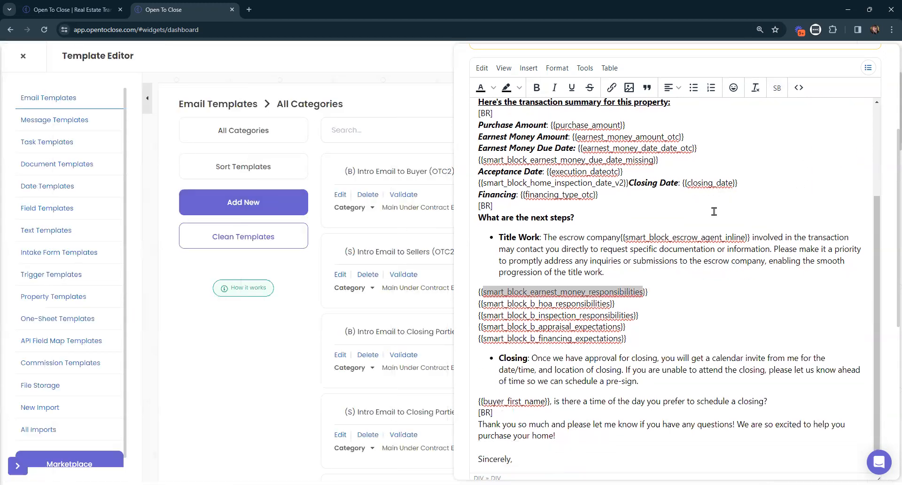
scroll(751, 258, down, 2)
scroll(751, 259, down, 6)
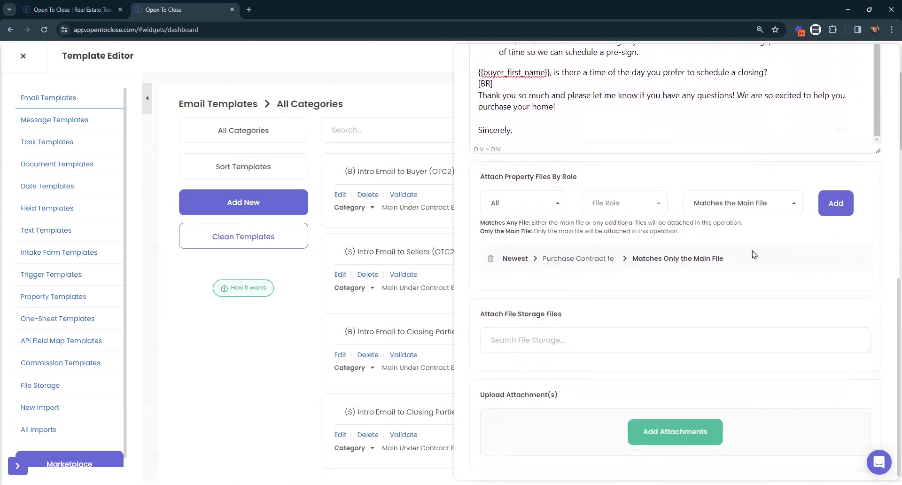
drag(582, 177, 468, 183)
click(558, 179)
click(624, 205)
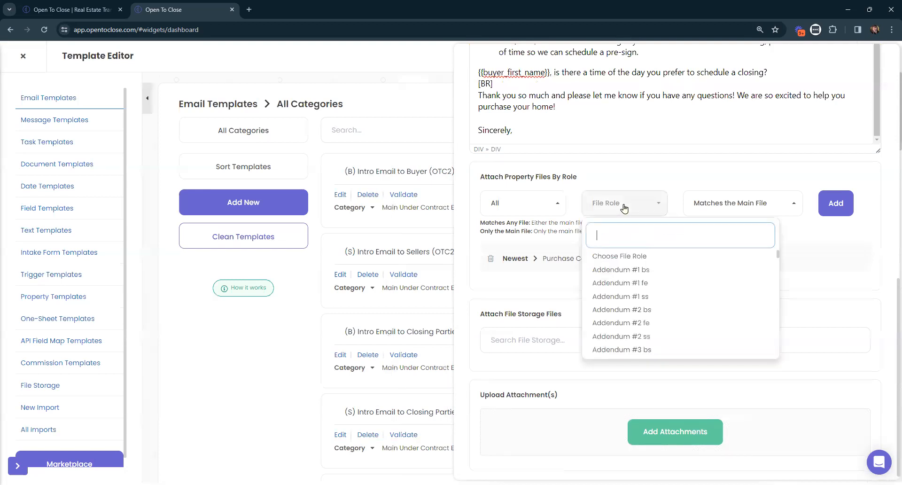
scroll(665, 282, down, 10)
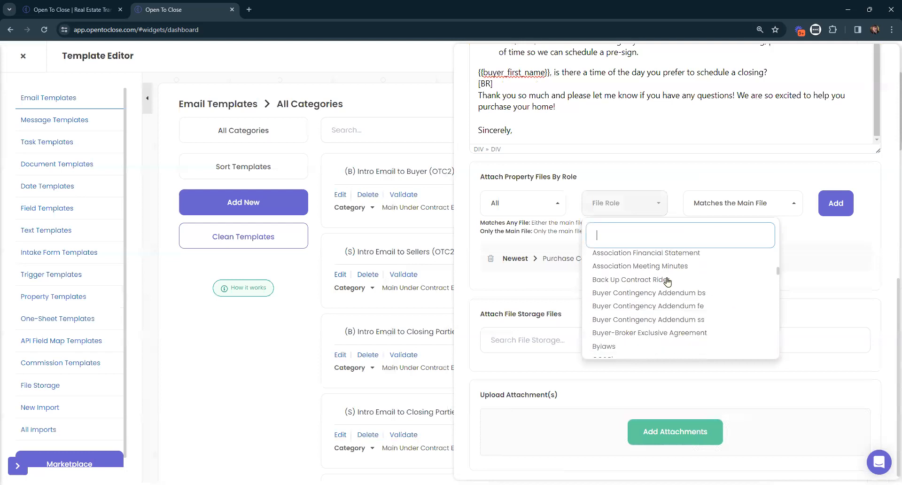
scroll(649, 266, up, 10)
click(641, 203)
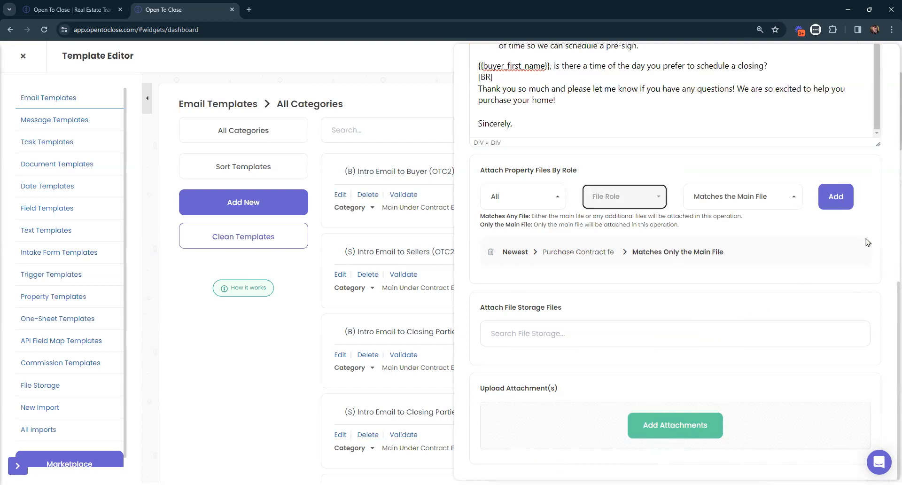
- Return to the end of the email body and highlight the "Sincerely," sign-off
scroll(867, 243, up, 2)
scroll(866, 243, up, 2)
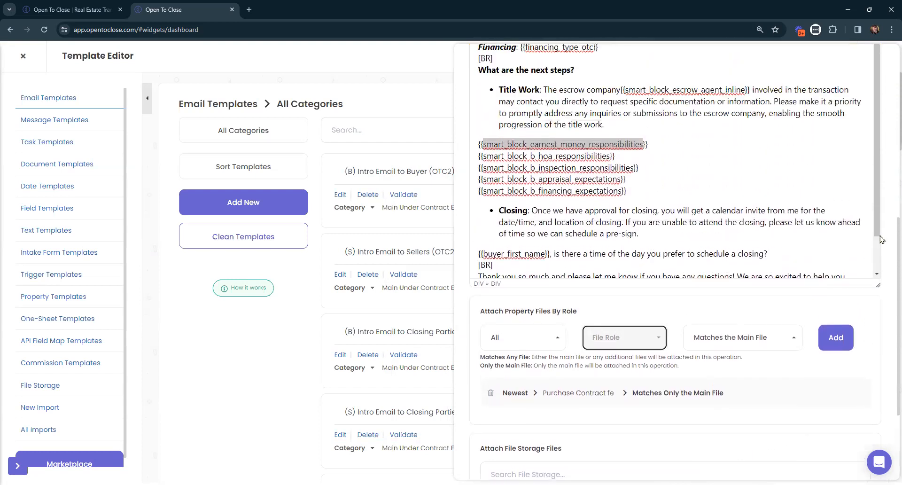
drag(876, 220, 880, 356)
drag(516, 369, 474, 374)
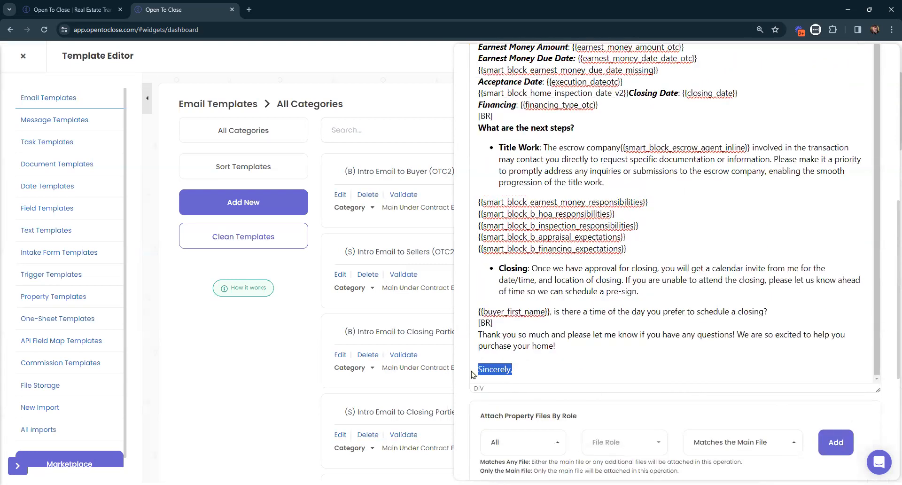
- Try adding a new line after the "Sincerely," sign-off and remove it again
click(562, 368)
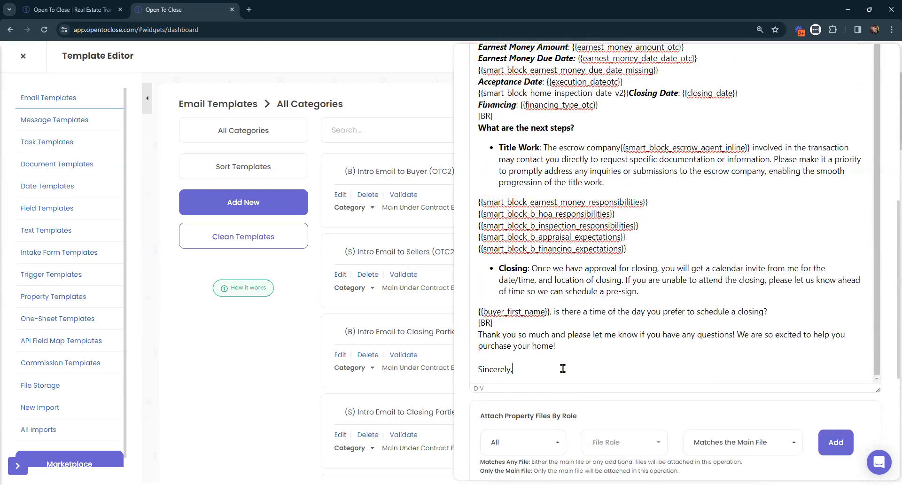
key(Return)
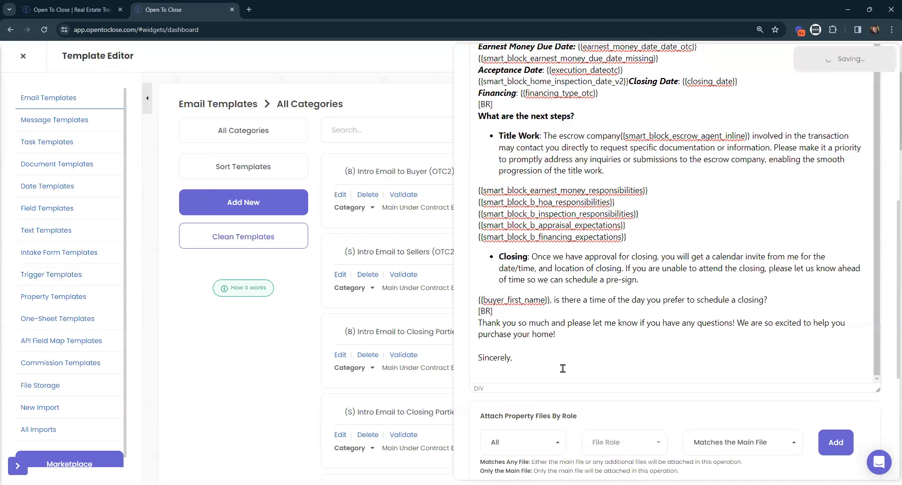
key(BackSpace)
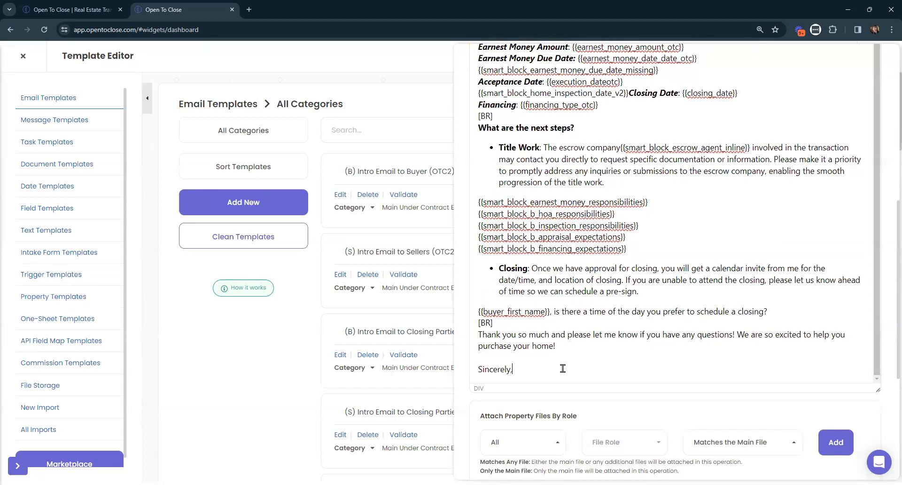